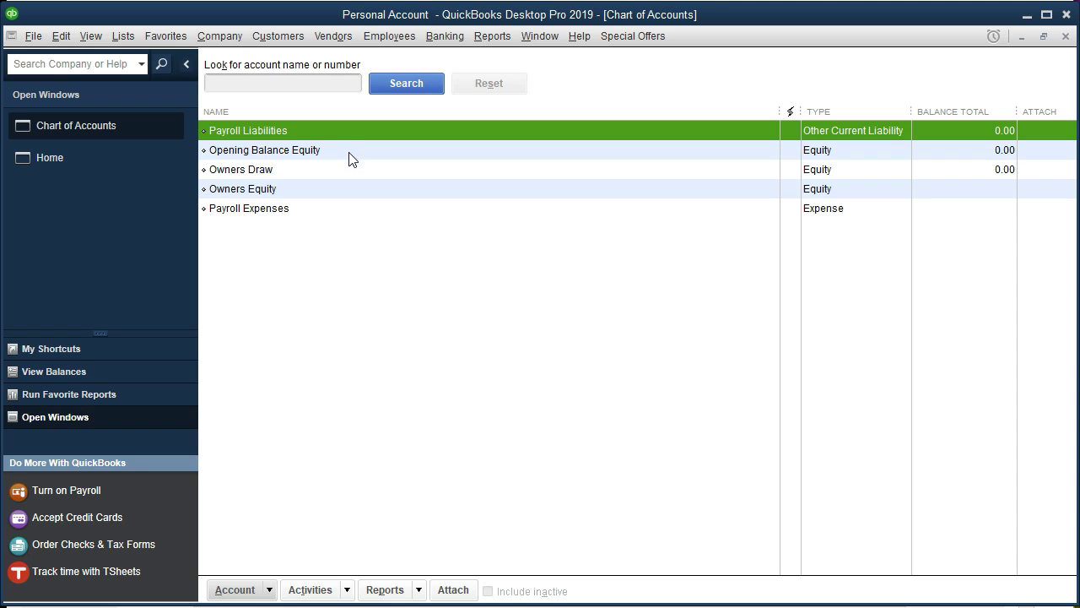
Step: Review the names and types of the default accounts in the chart of accounts
click(345, 188)
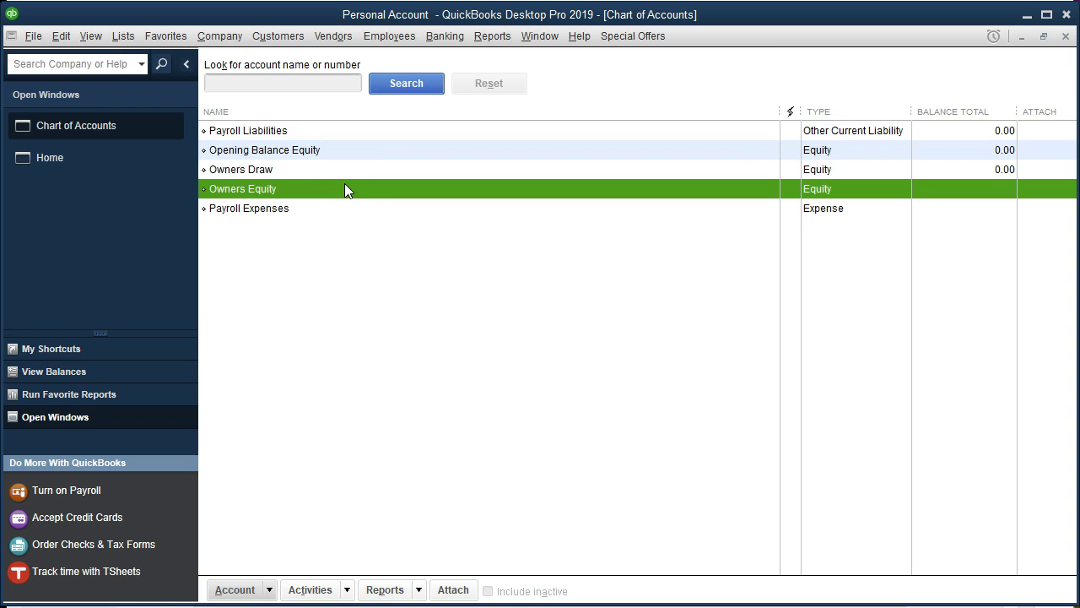
click(349, 130)
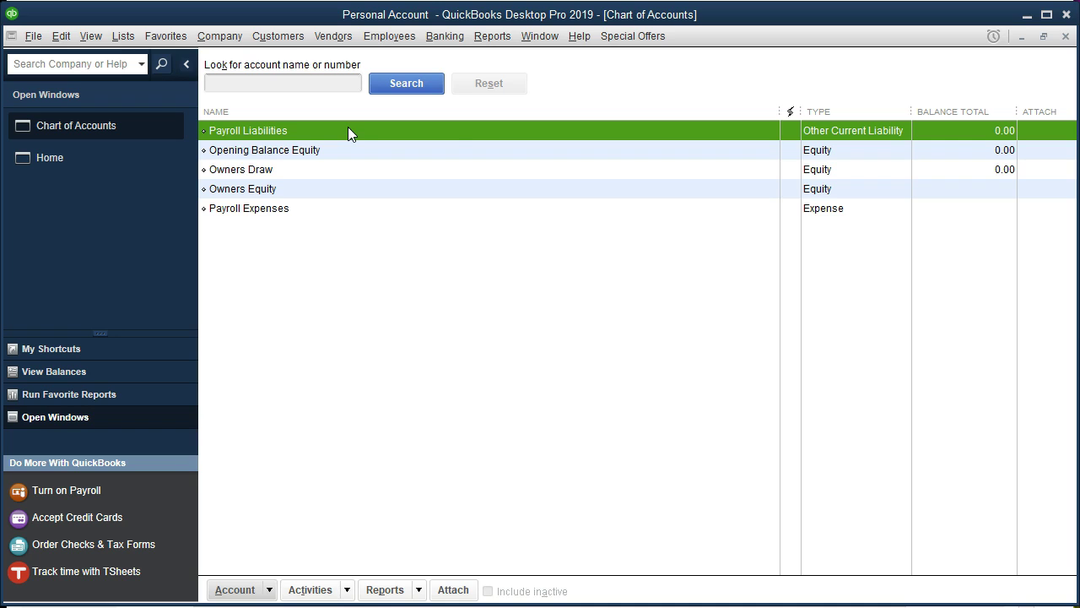
click(871, 152)
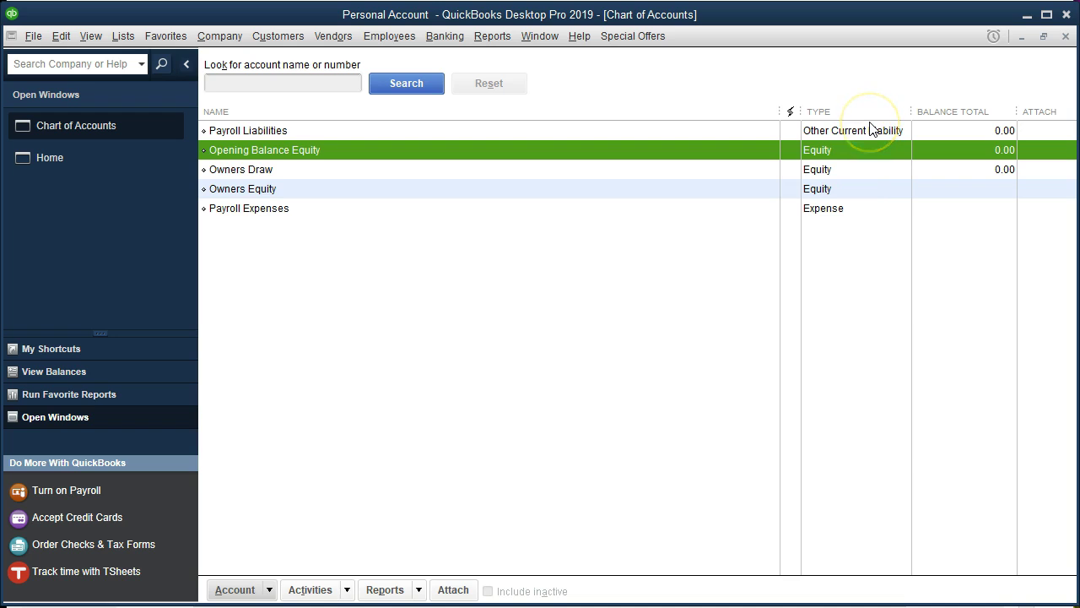
click(858, 207)
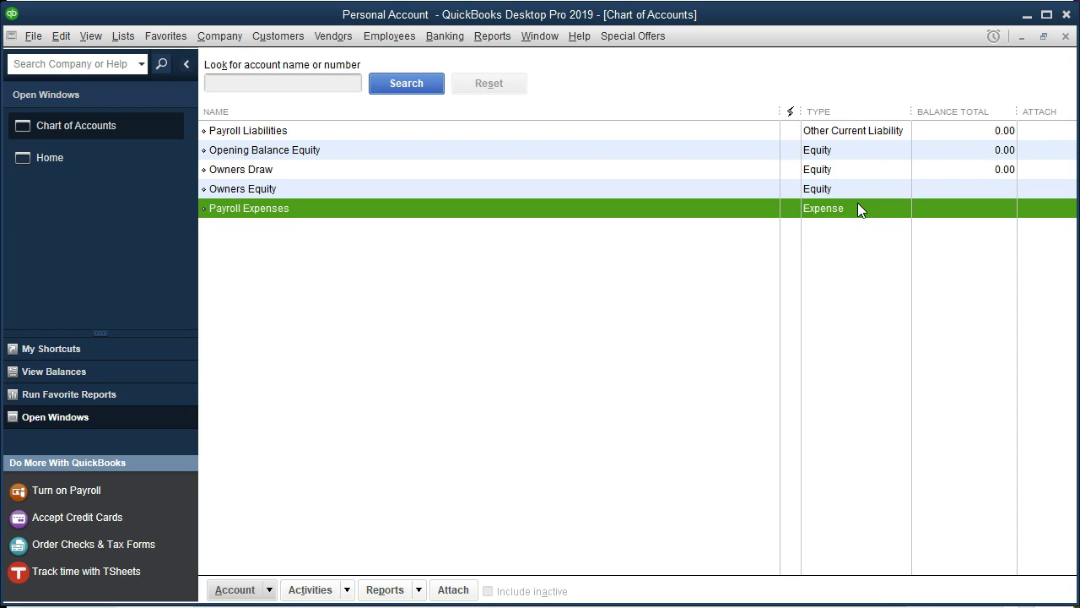
click(709, 282)
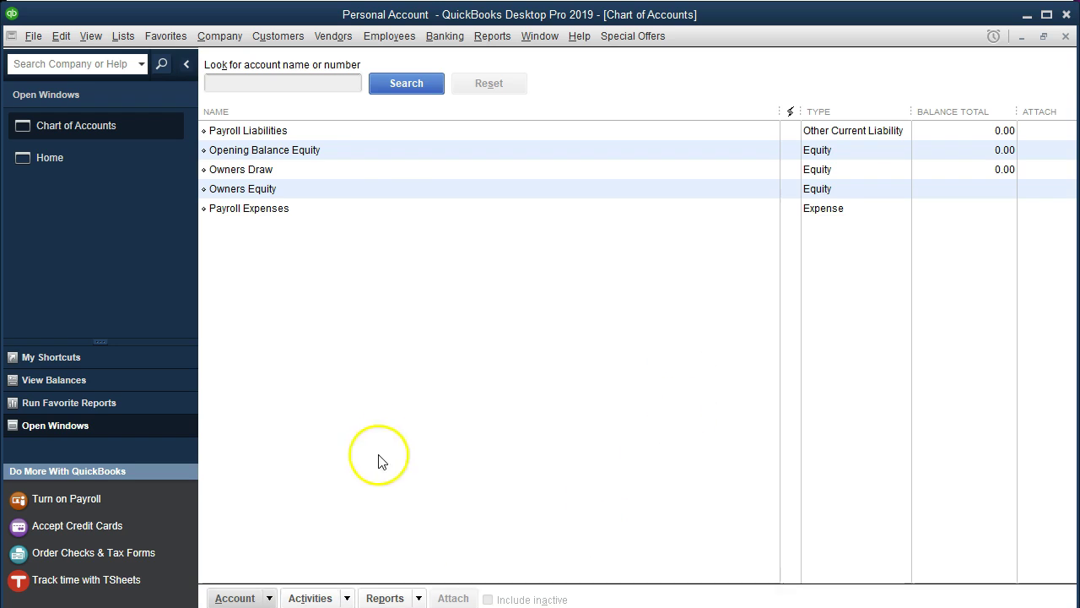
Step: Start a new Bank account and name it Checking Account followed by the last four digits of its account number
click(271, 598)
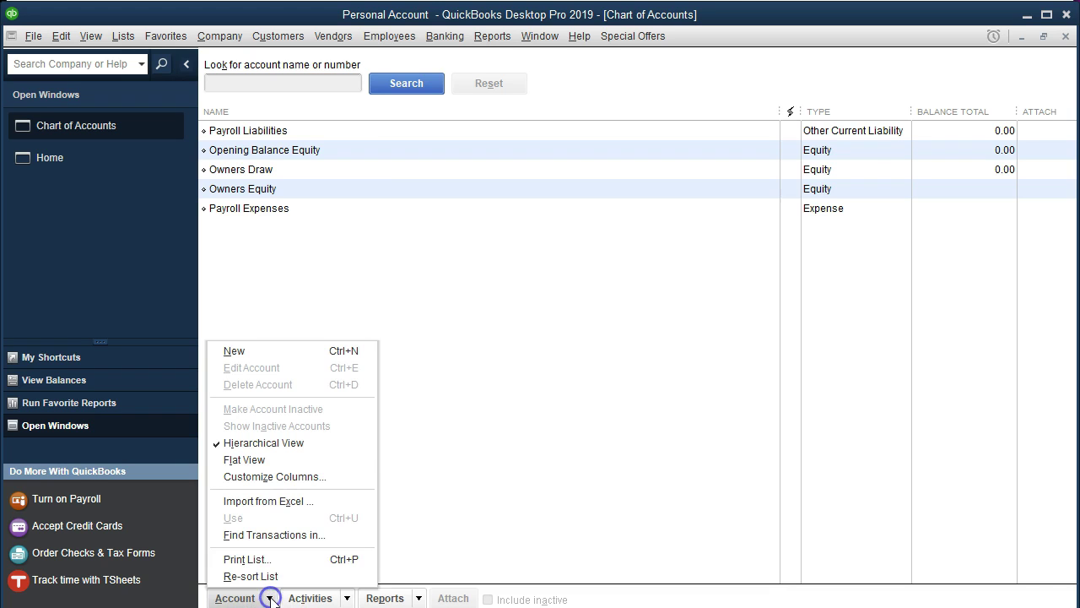
click(285, 354)
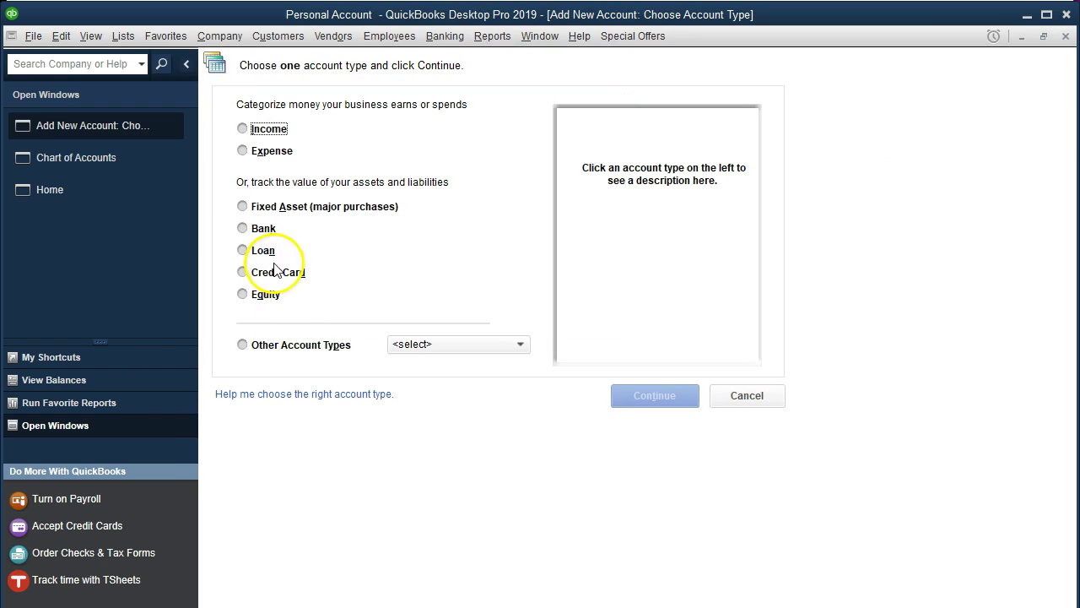
click(242, 228)
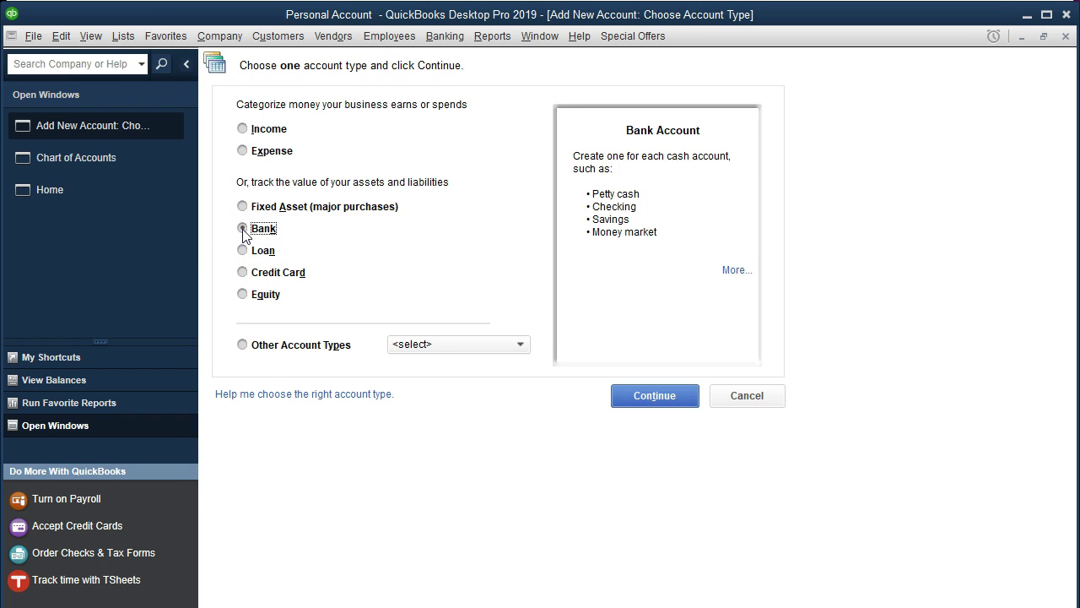
click(635, 403)
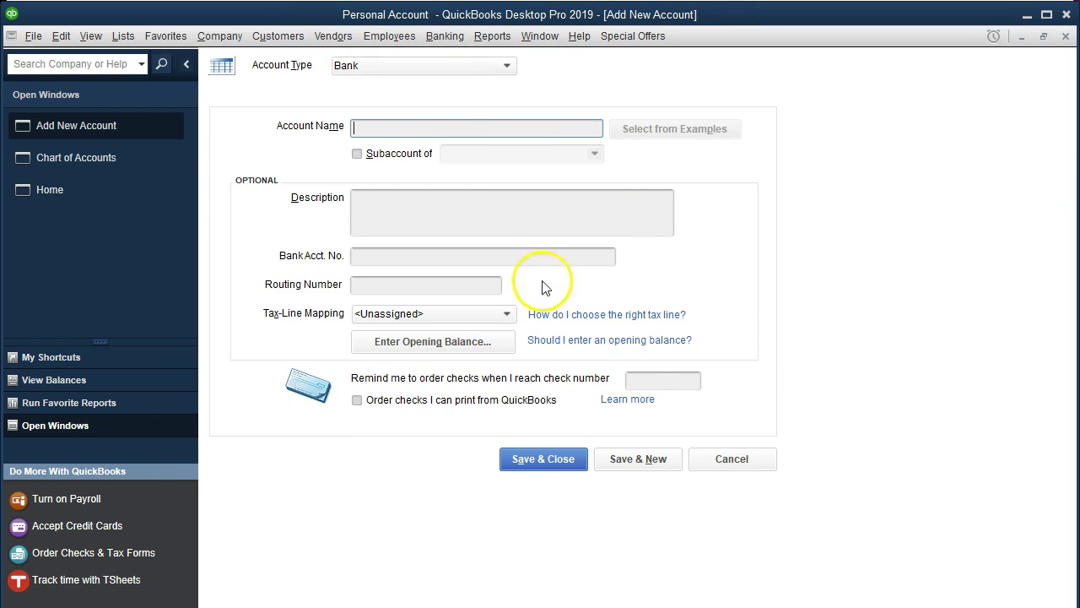
text(Checking Account)
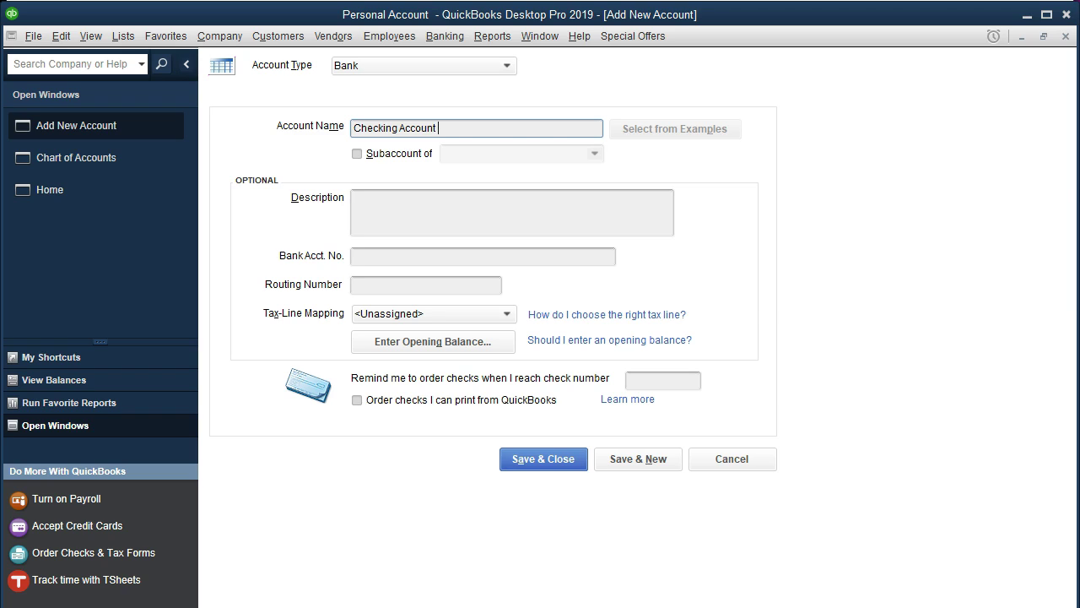
text( 6749)
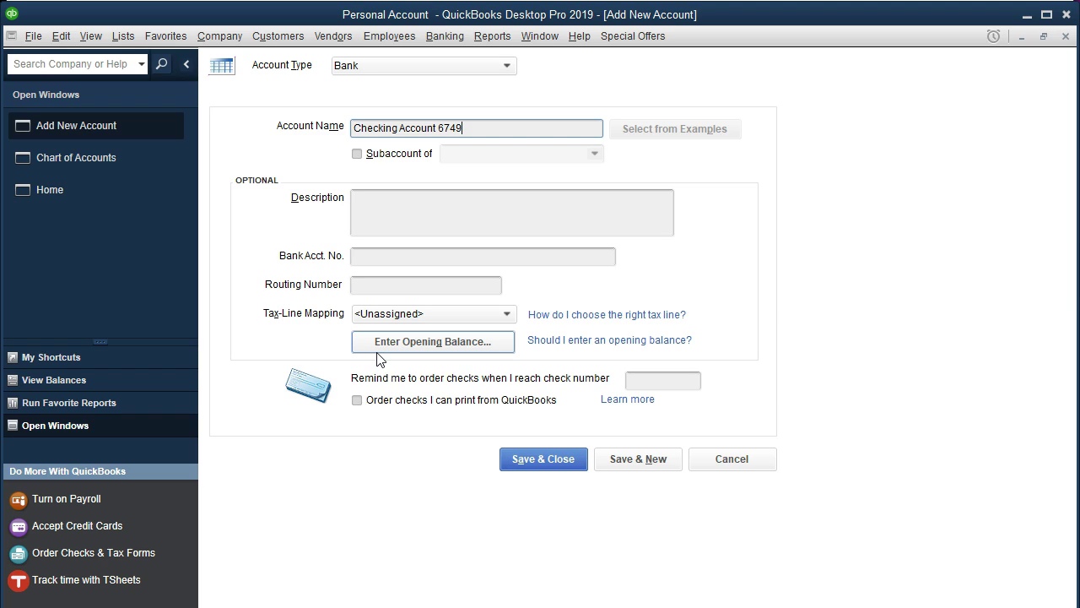
click(393, 350)
click(399, 344)
click(527, 309)
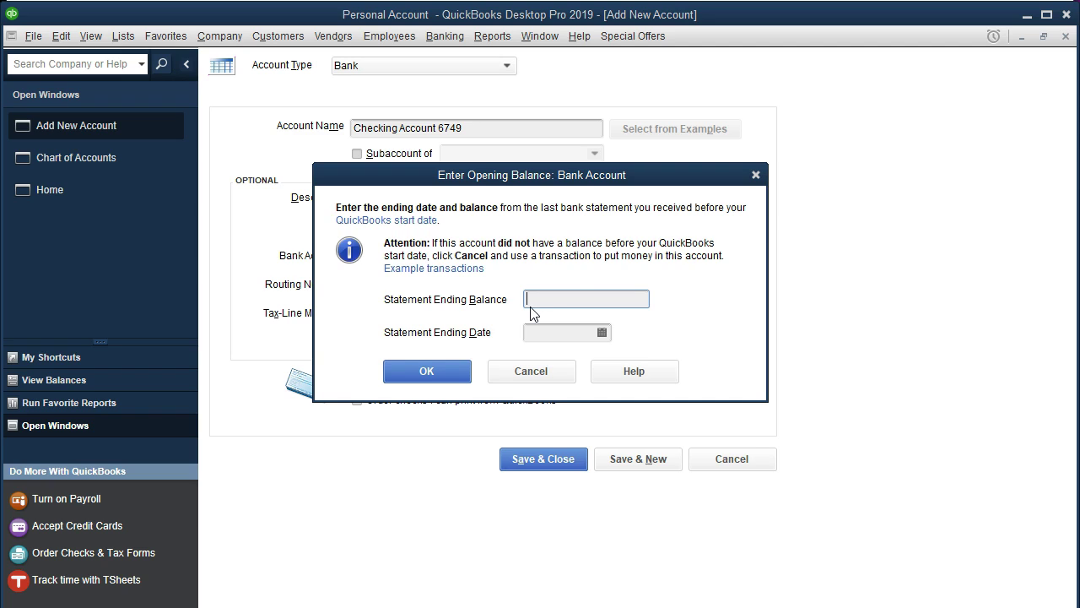
click(756, 175)
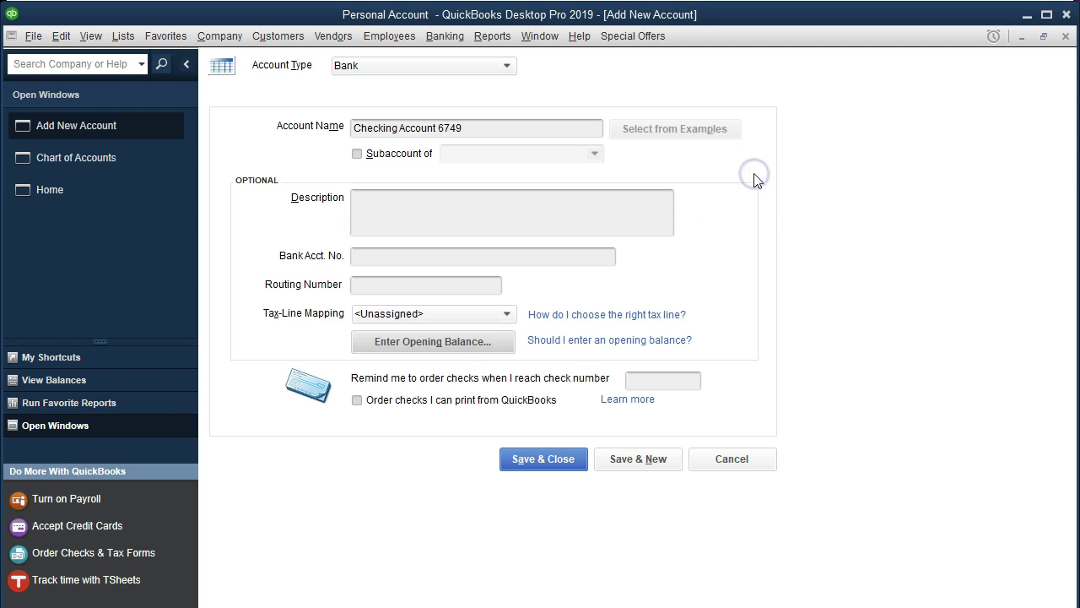
Step: Save the new checking account and dismiss the bank feed setup offer
click(574, 461)
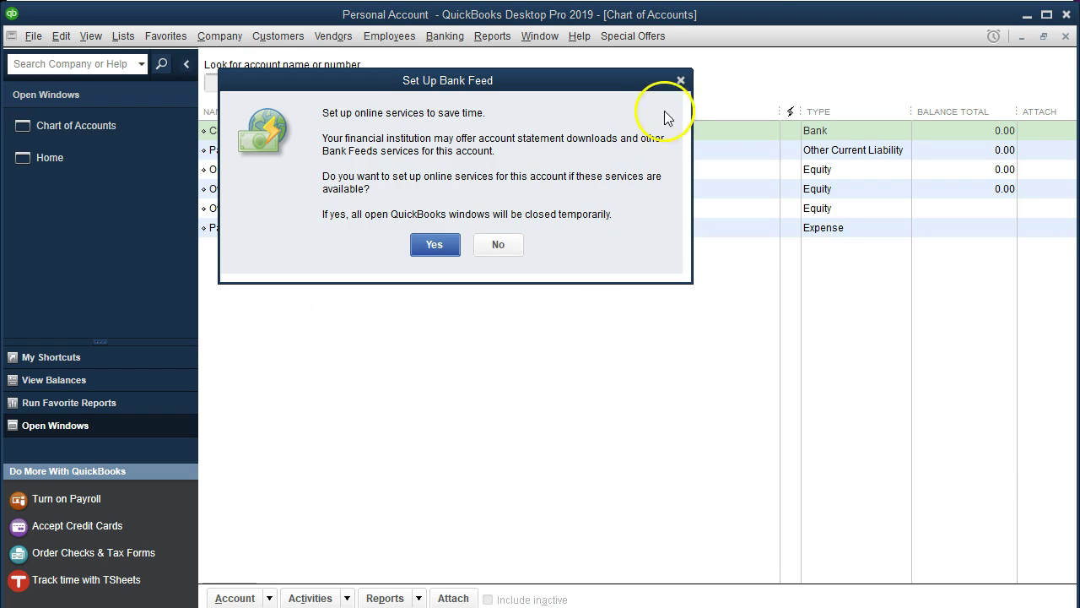
click(680, 80)
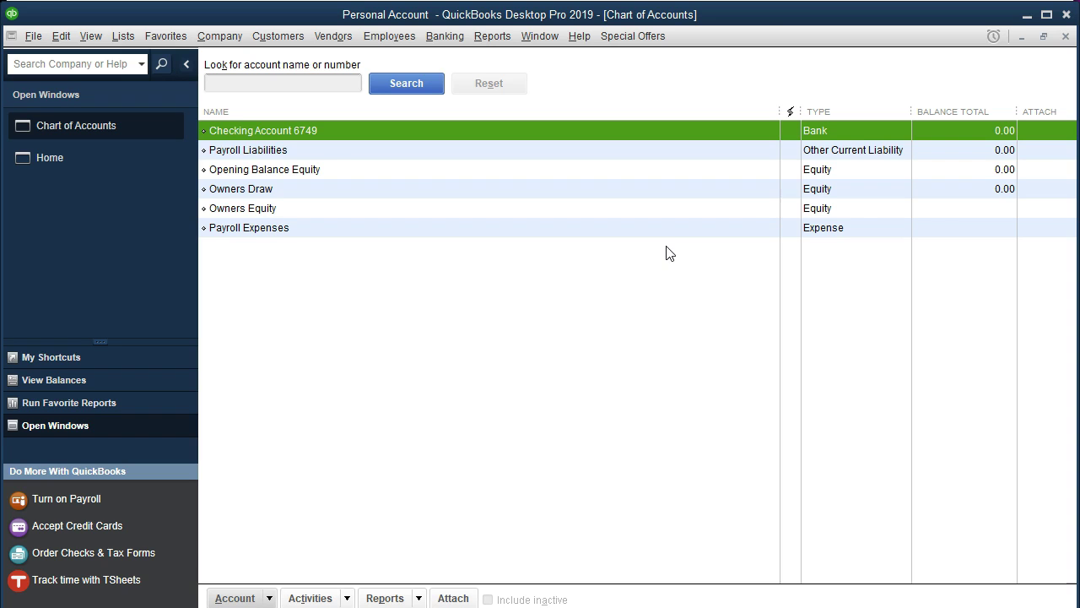
Step: Consult the Jan Personal Checking statement in Adobe Acrobat Reader and open the checking account's register in QuickBooks
key(alt+Tab)
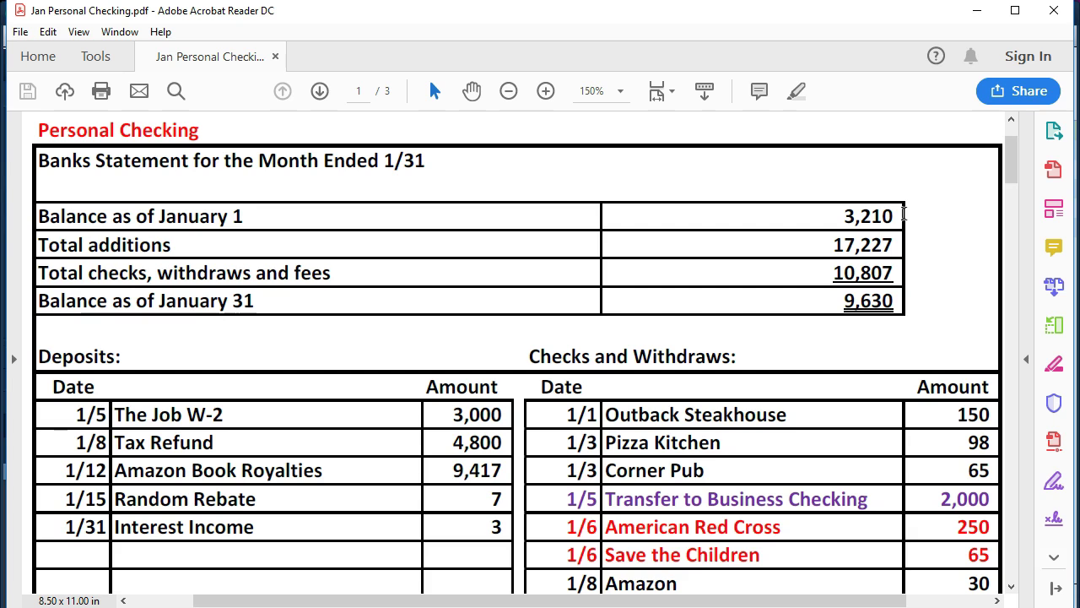
click(675, 605)
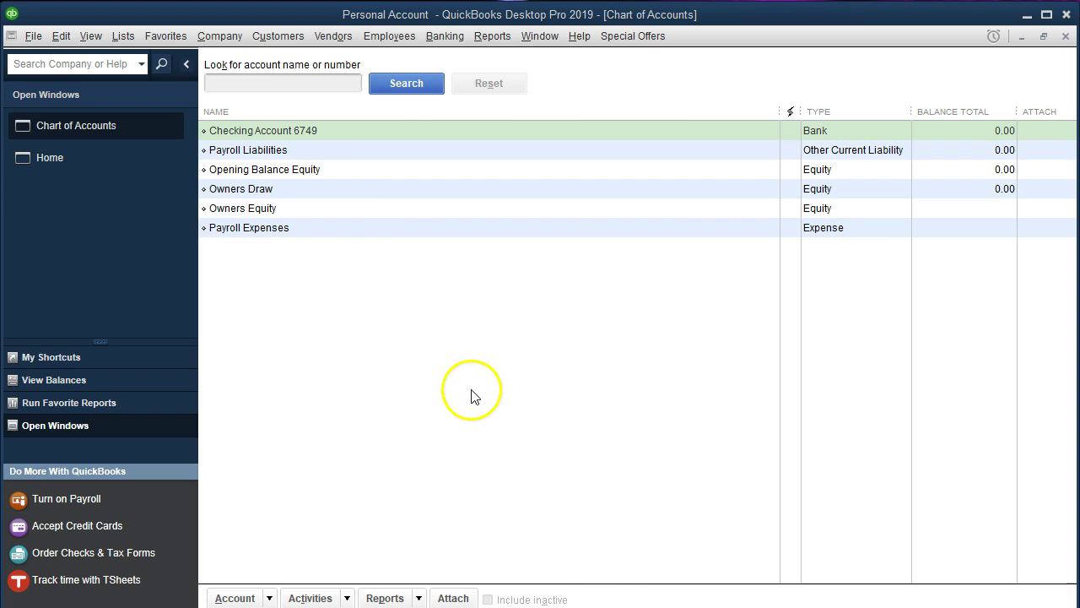
click(390, 135)
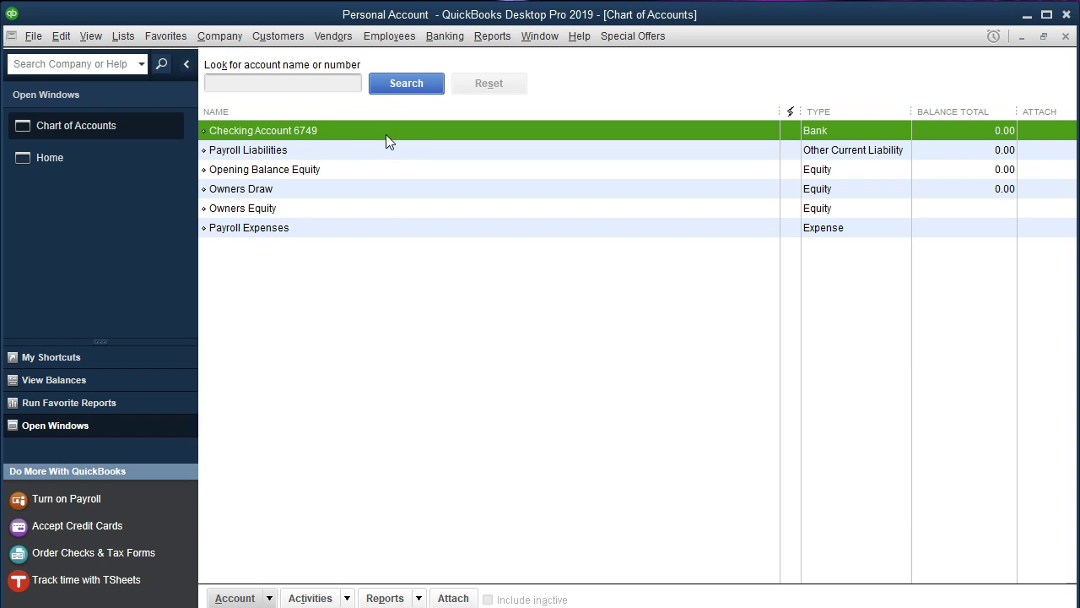
double_click(329, 135)
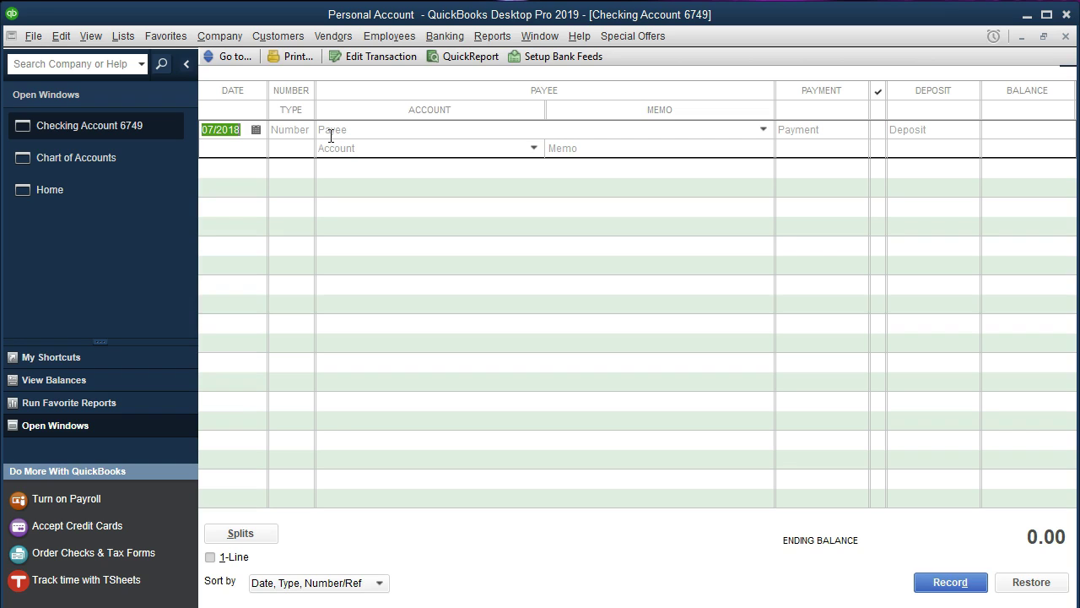
Step: Date the first register entry 12/31/2019 and mark it as a deposit with the number Dep
text(1231)
text(2019)
key(Tab)
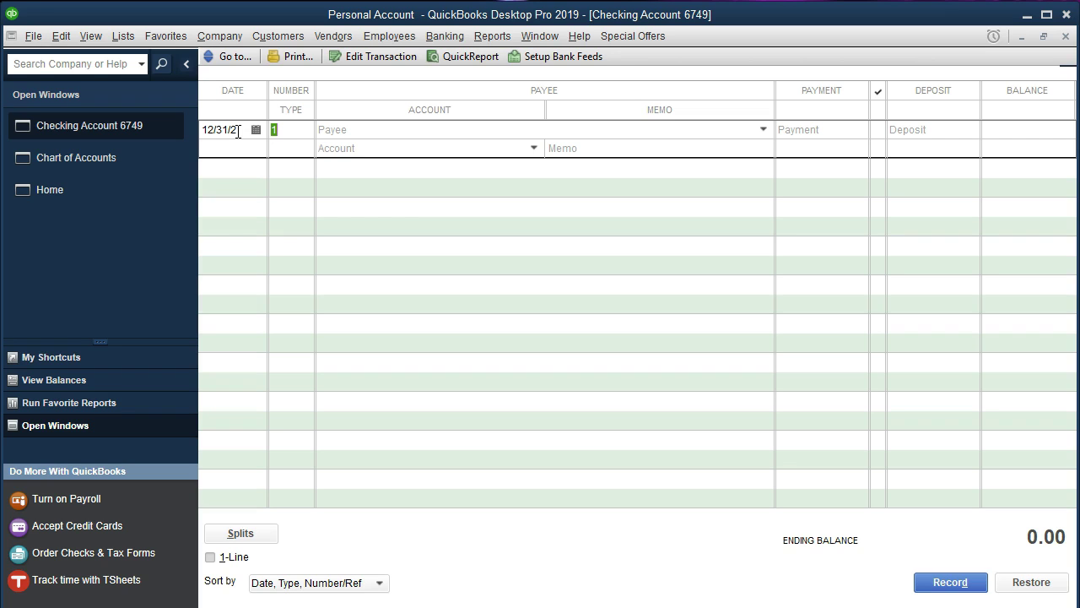
text(Dep)
key(Tab)
key(Tab)
key(Tab)
key(Tab)
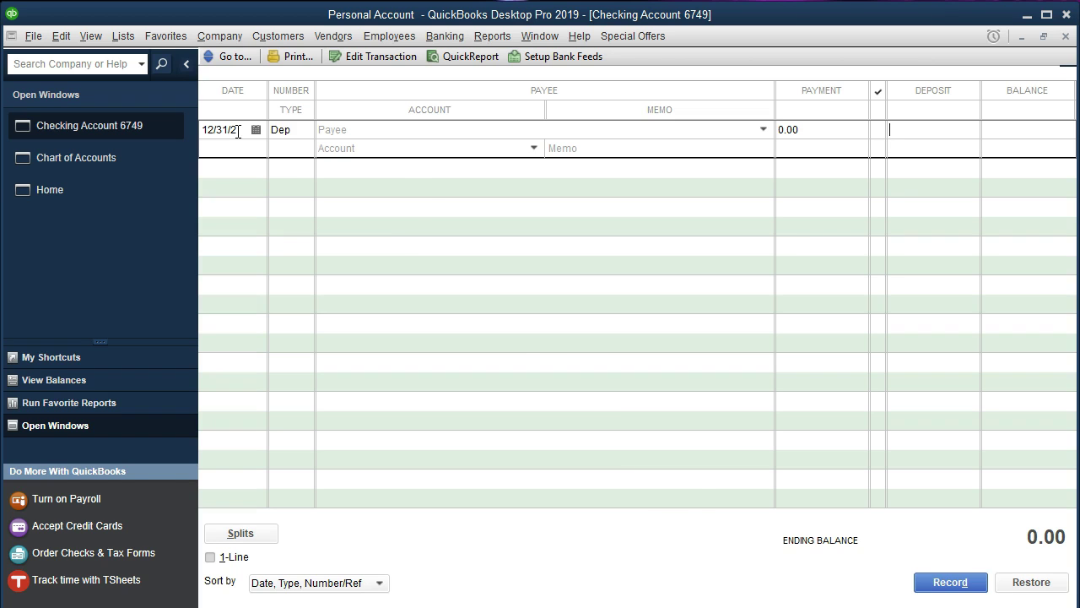
Step: Enter the January 1 balance of 3,210 from the bank statement as the entry's deposit amount
click(742, 606)
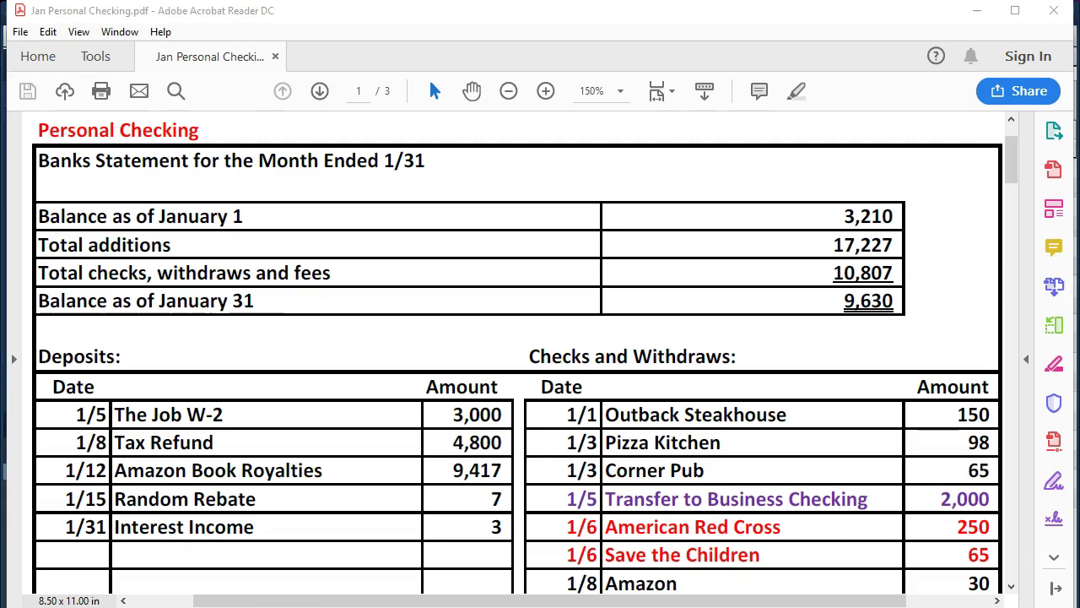
key(alt+Tab)
click(908, 127)
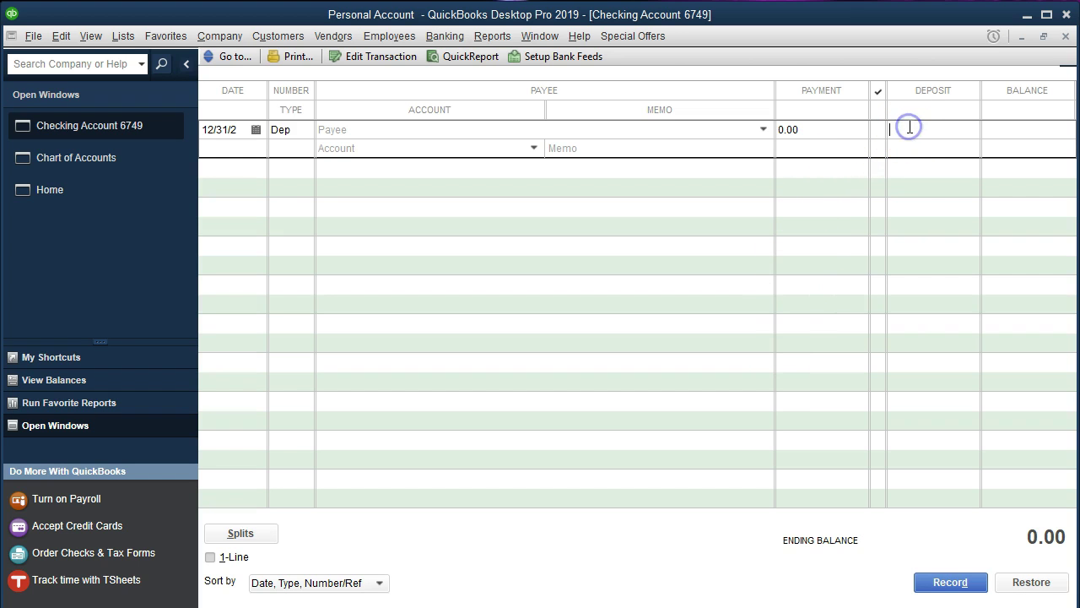
text(3,21)
text(0)
key(Tab)
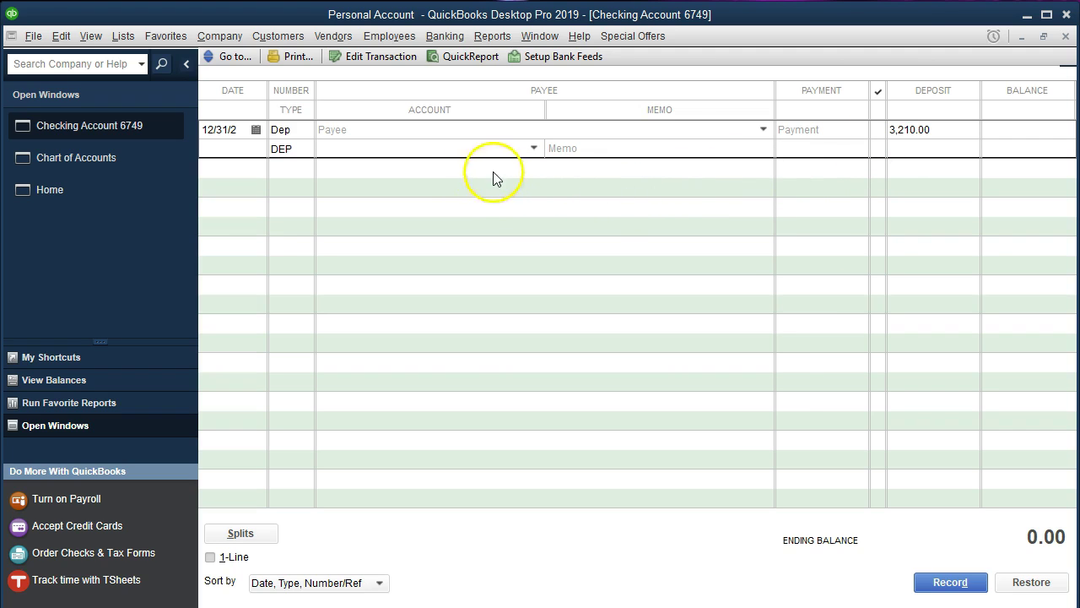
Step: Assign the deposit to Owners Equity with the memo Opening Balance and record it, accepting the future date and the retained earnings posting
click(532, 149)
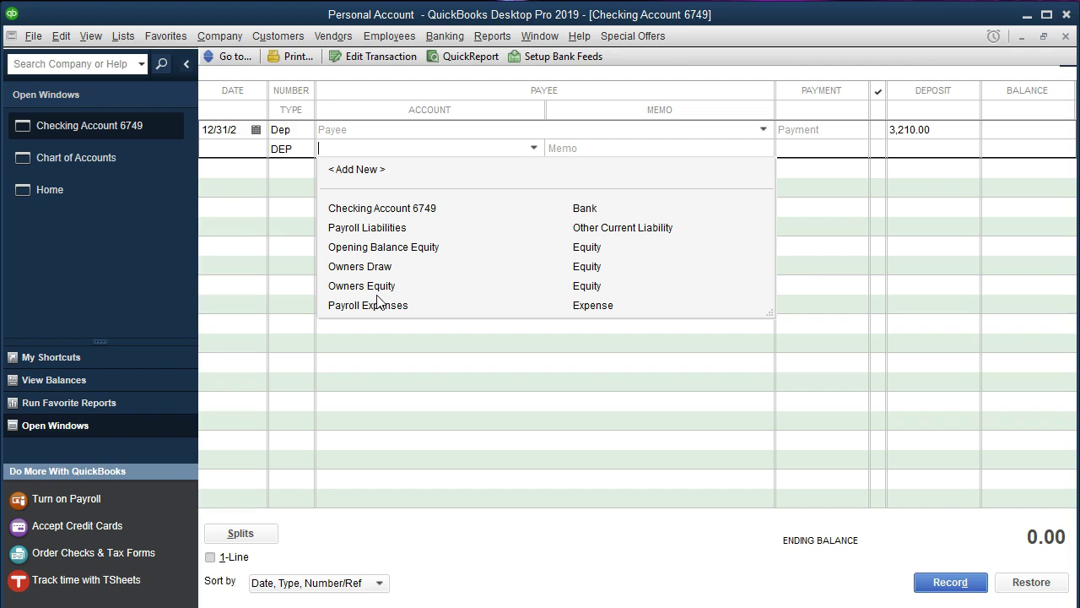
click(377, 287)
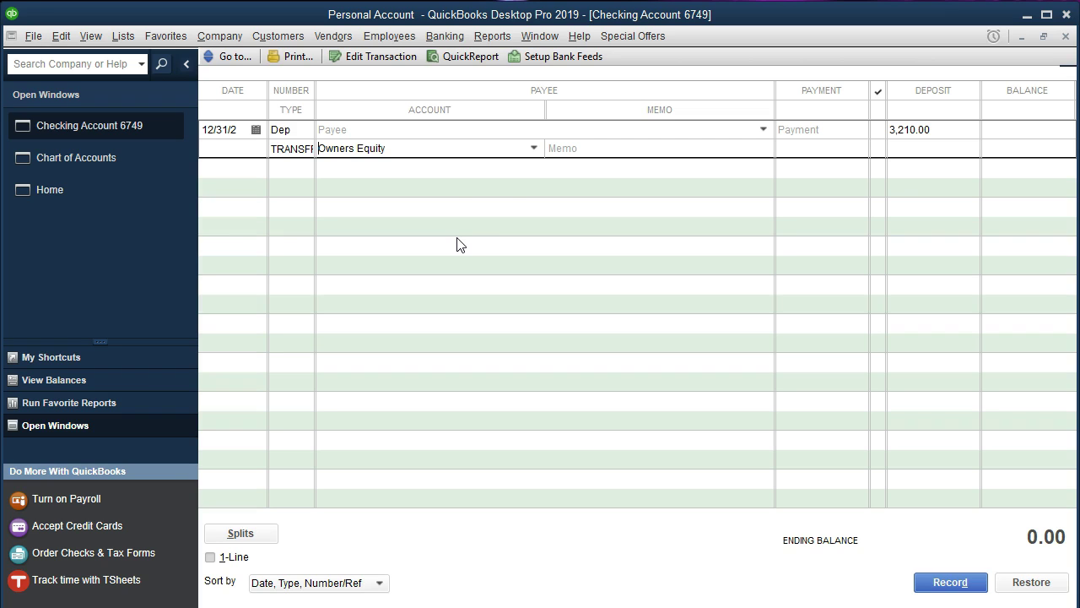
click(567, 149)
text(Opening Balance)
key(Return)
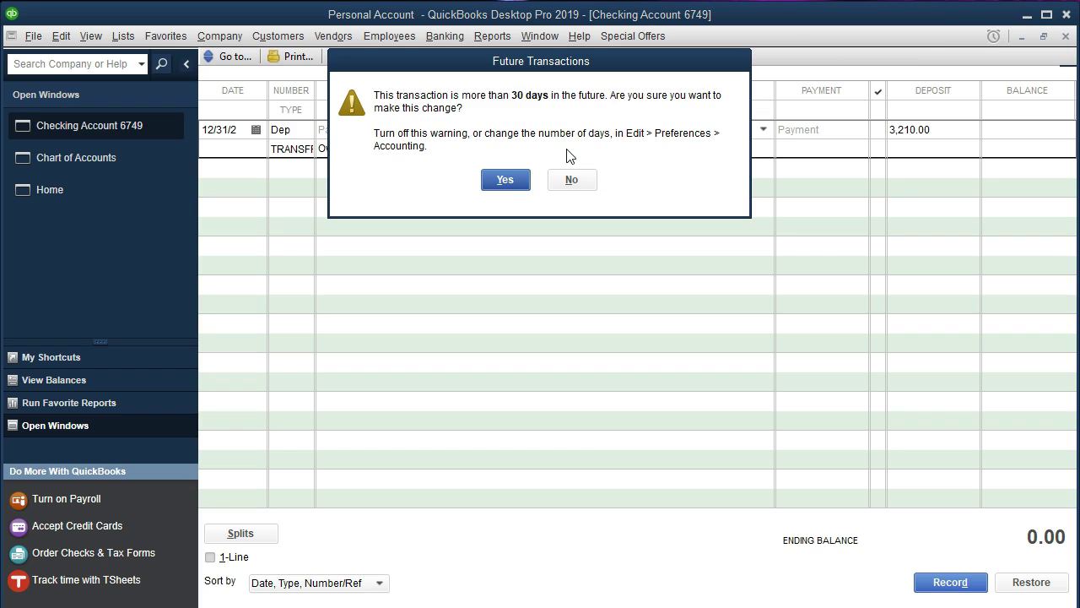
click(505, 180)
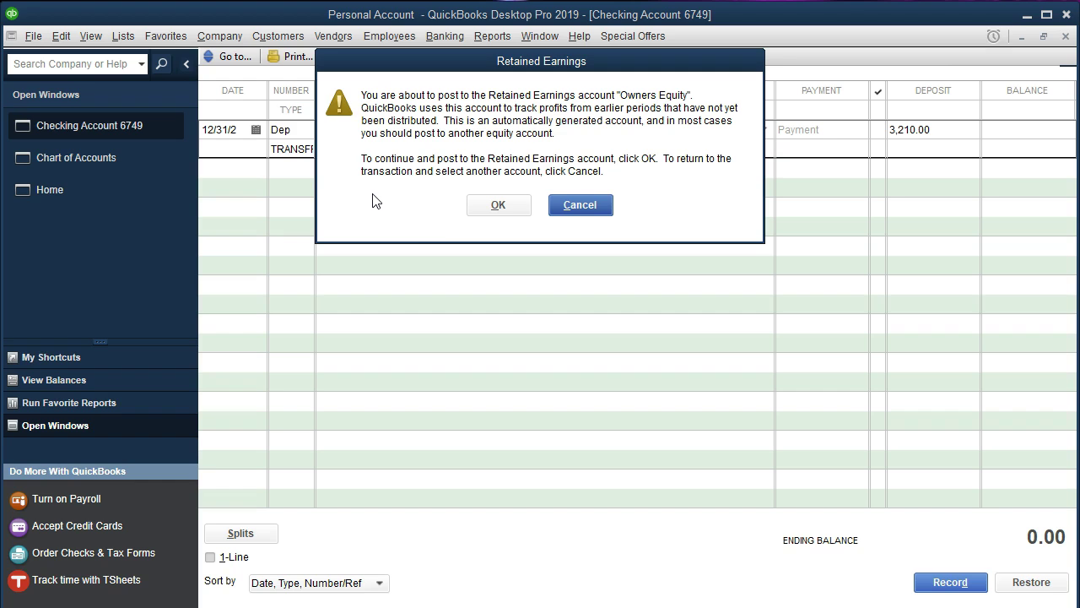
click(485, 209)
click(482, 212)
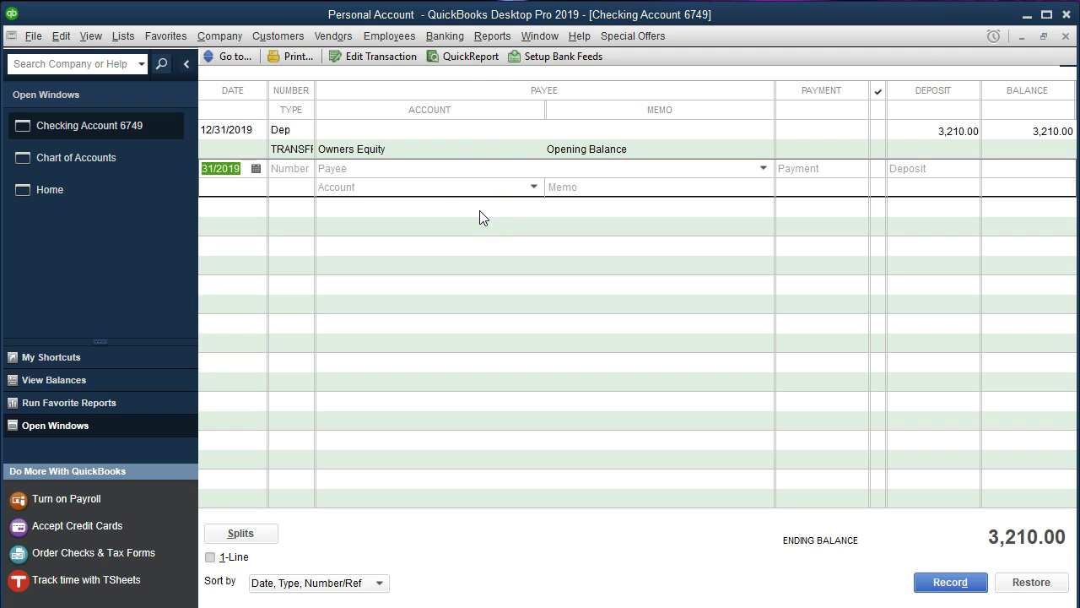
Step: Open the Balance Sheet report and customize its date range to 01/01/2019 through 12/31/2019
click(492, 36)
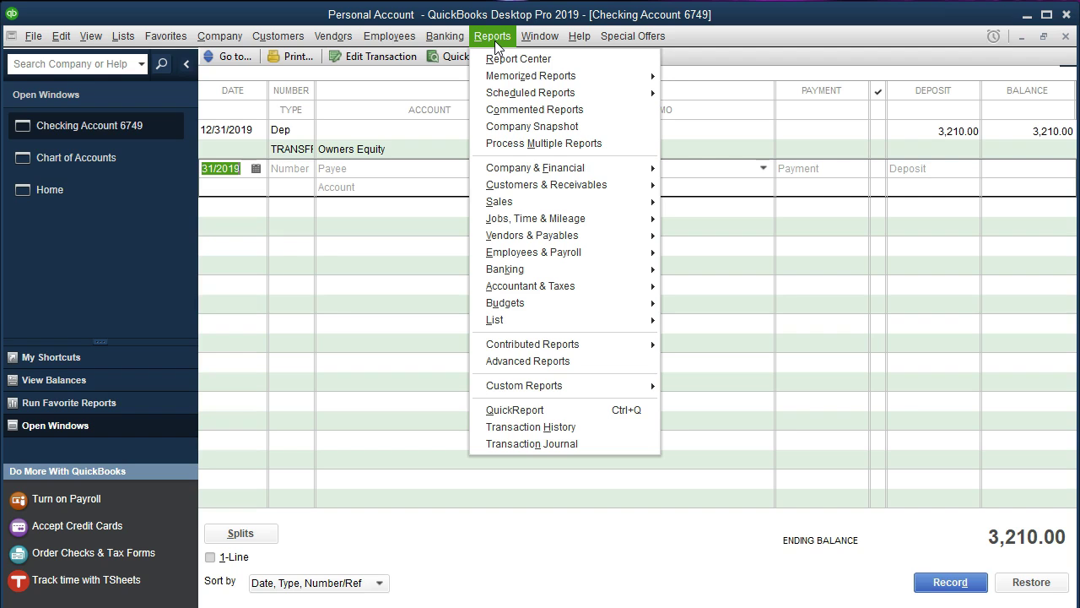
click(622, 168)
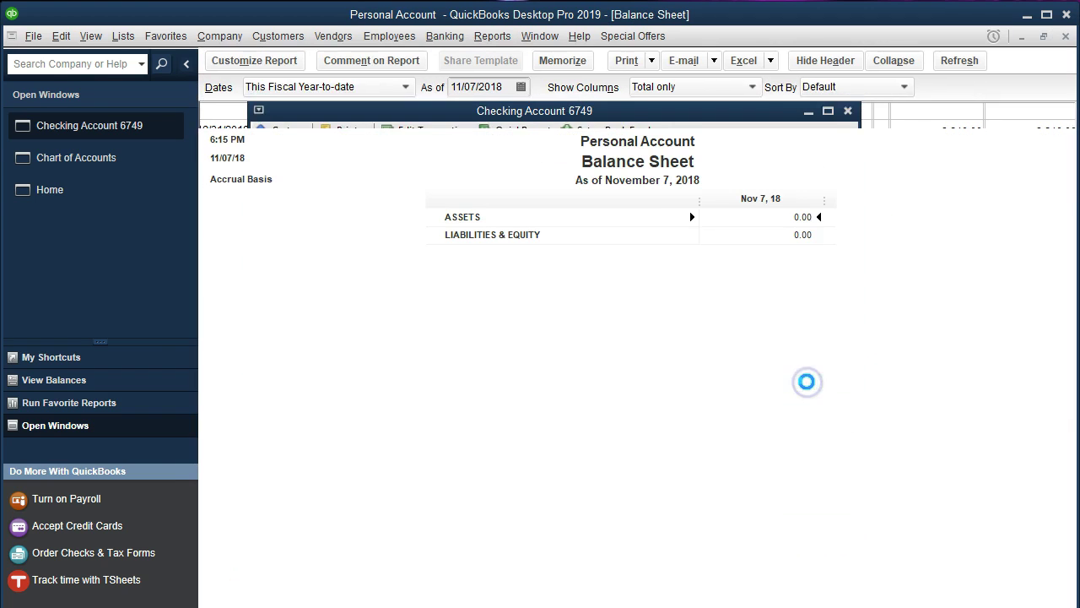
click(297, 64)
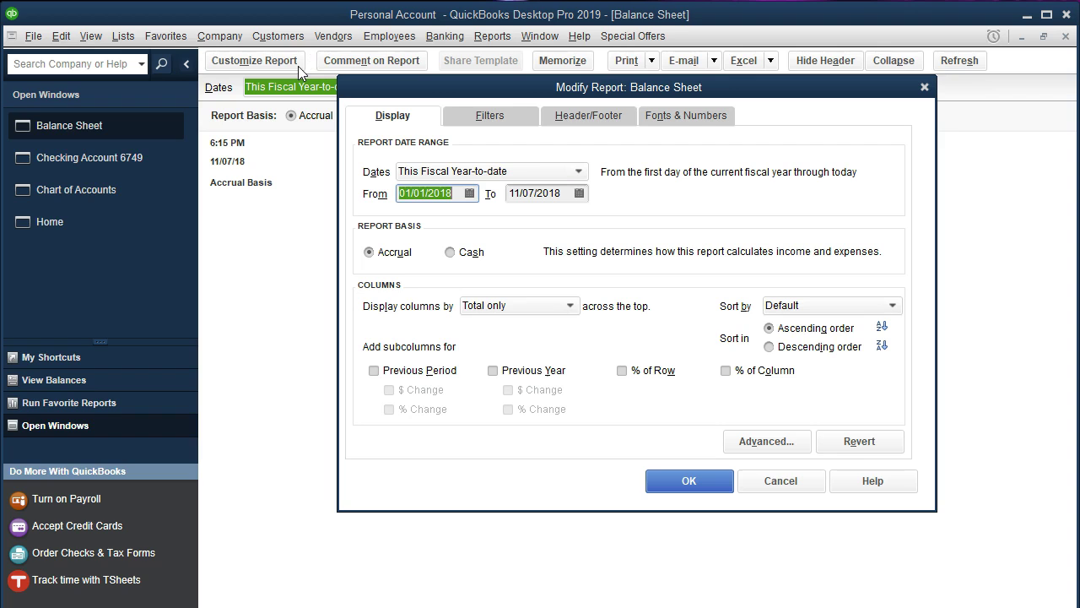
text(010119)
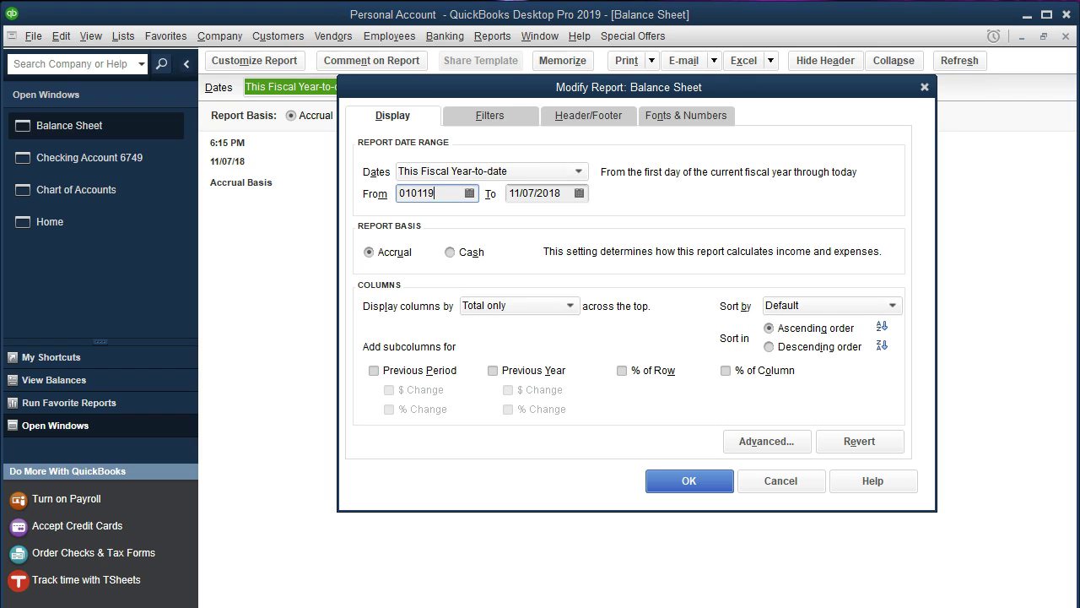
key(Tab)
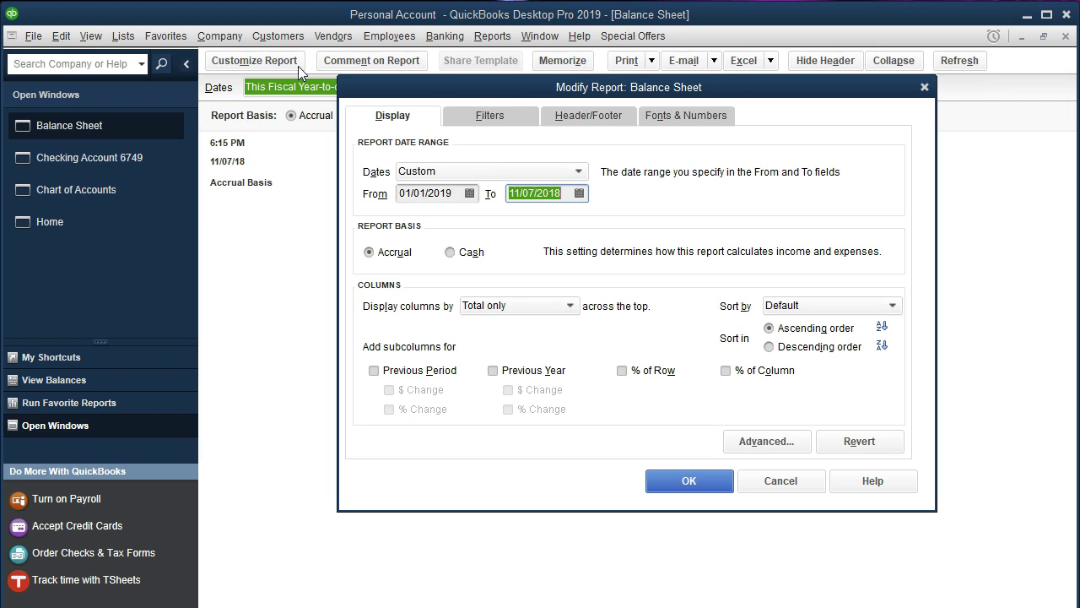
text(123119)
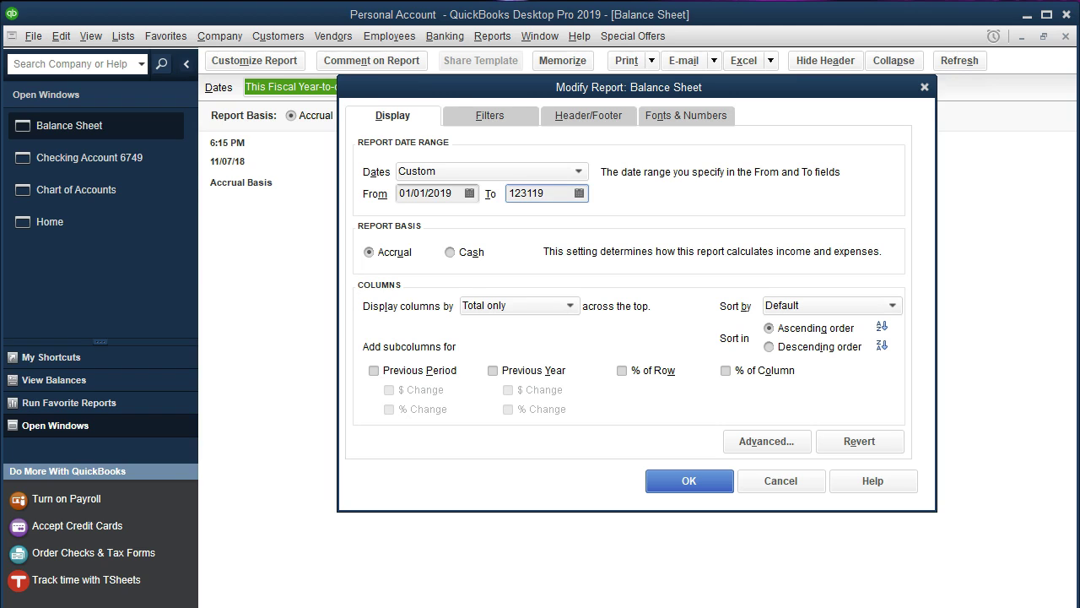
key(Tab)
click(673, 481)
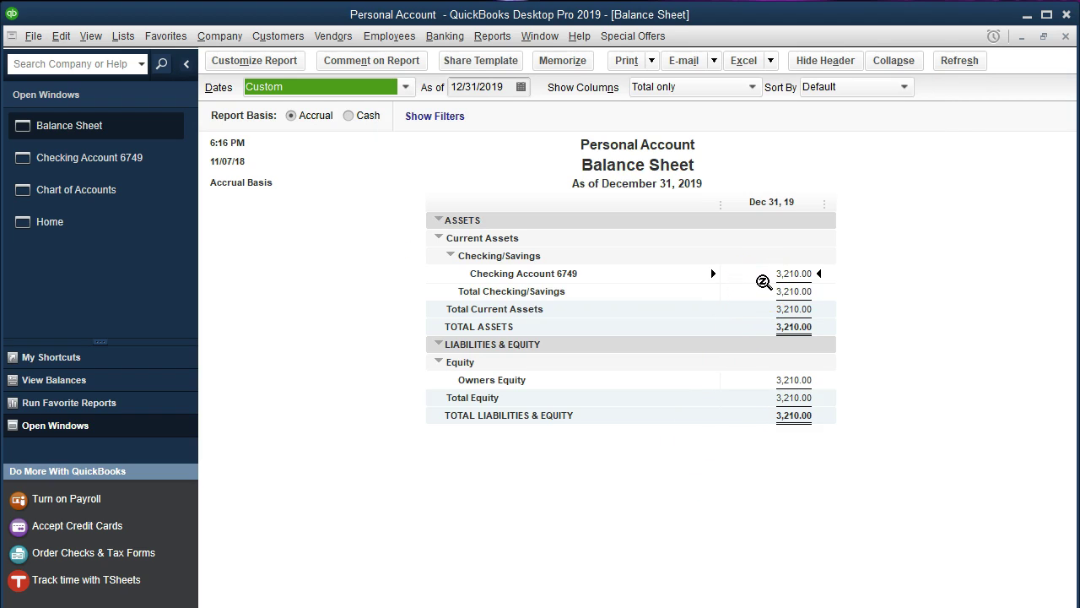
Step: Trace the checking account's balance down to its source transfer, and return to the balance sheet's Owners Equity amount
double_click(764, 281)
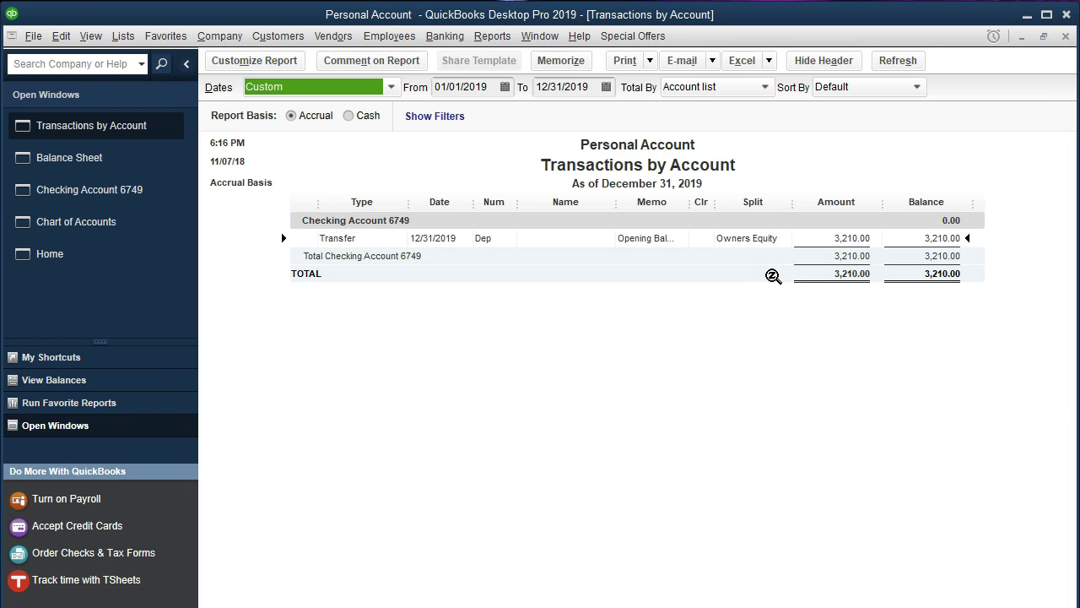
click(821, 238)
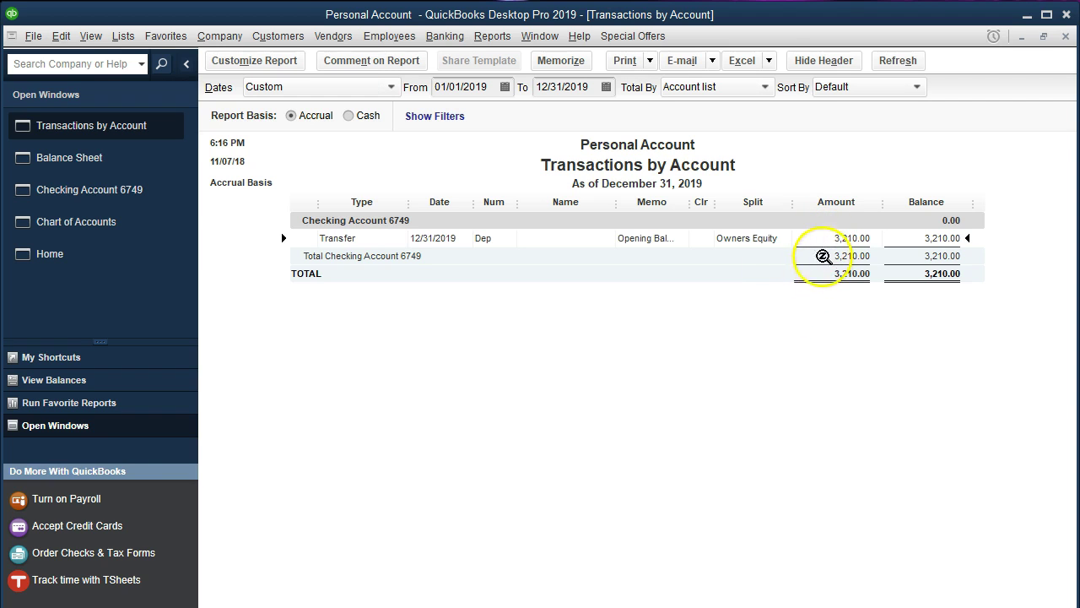
double_click(824, 238)
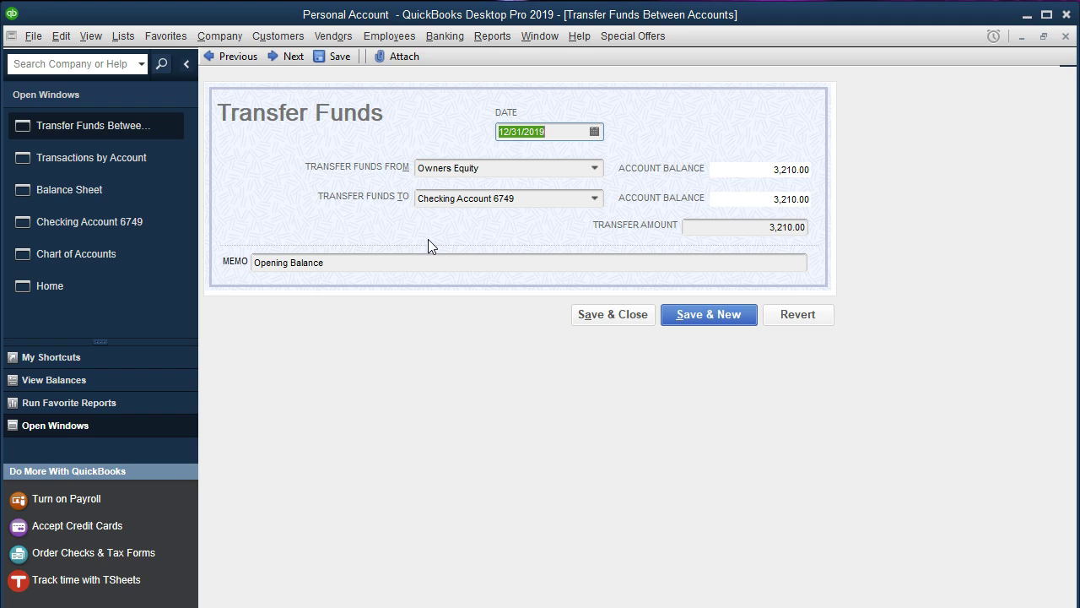
click(1065, 37)
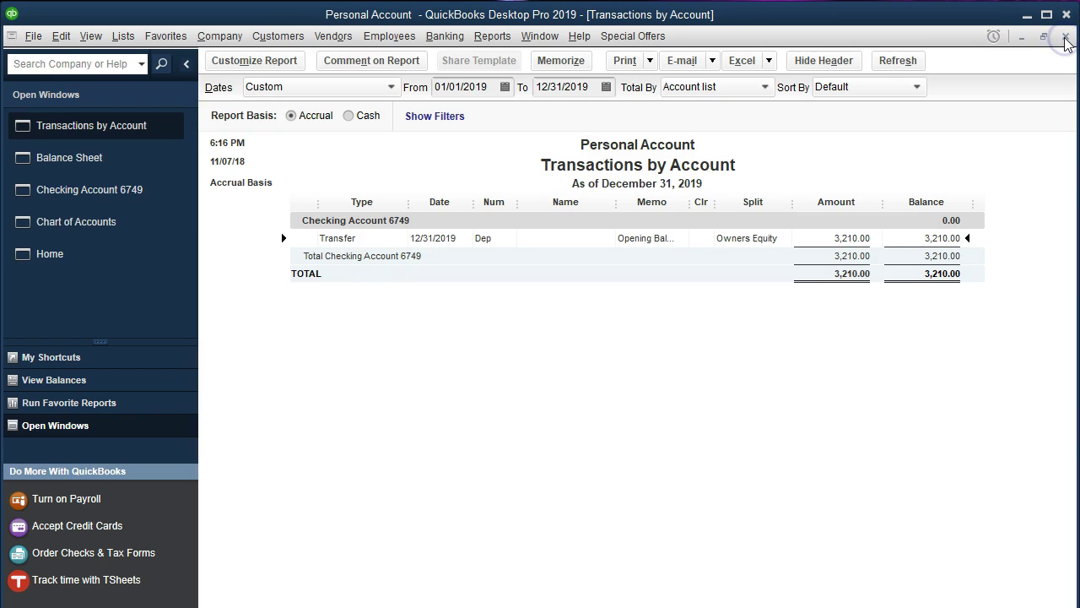
click(1065, 37)
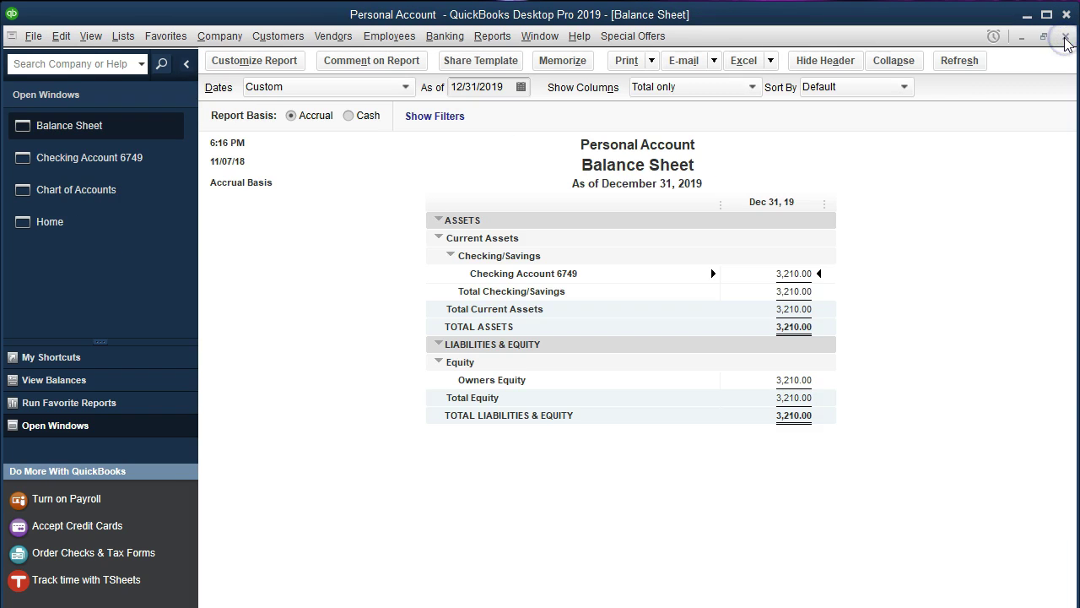
click(810, 379)
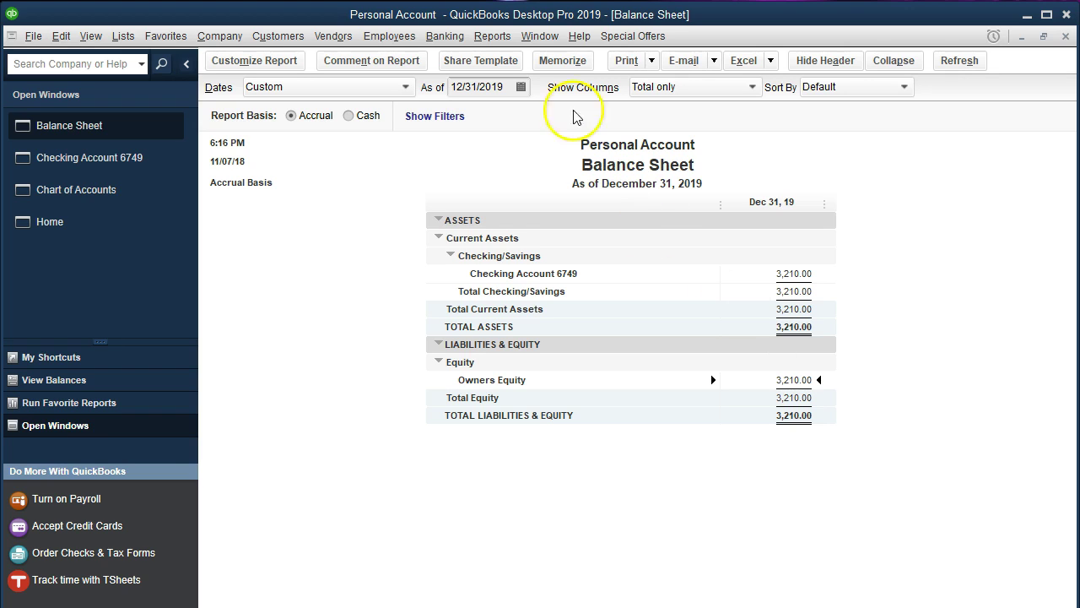
Step: Move the balance sheet's as-of date to 01/01/2020 and review the checking account and Owners Equity amounts
click(498, 86)
key(plus)
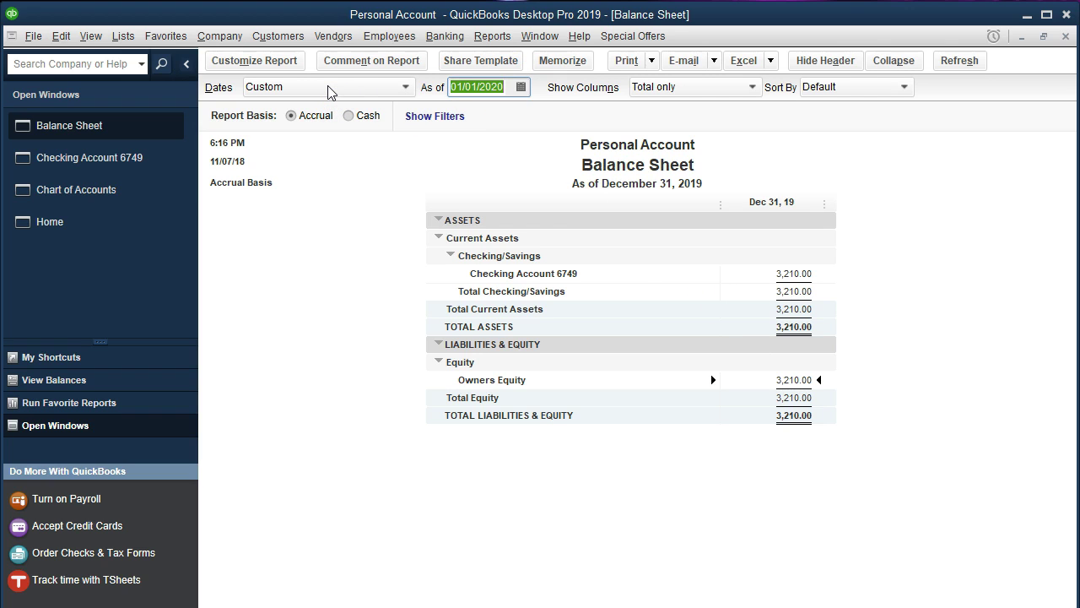
key(Tab)
click(799, 276)
click(874, 306)
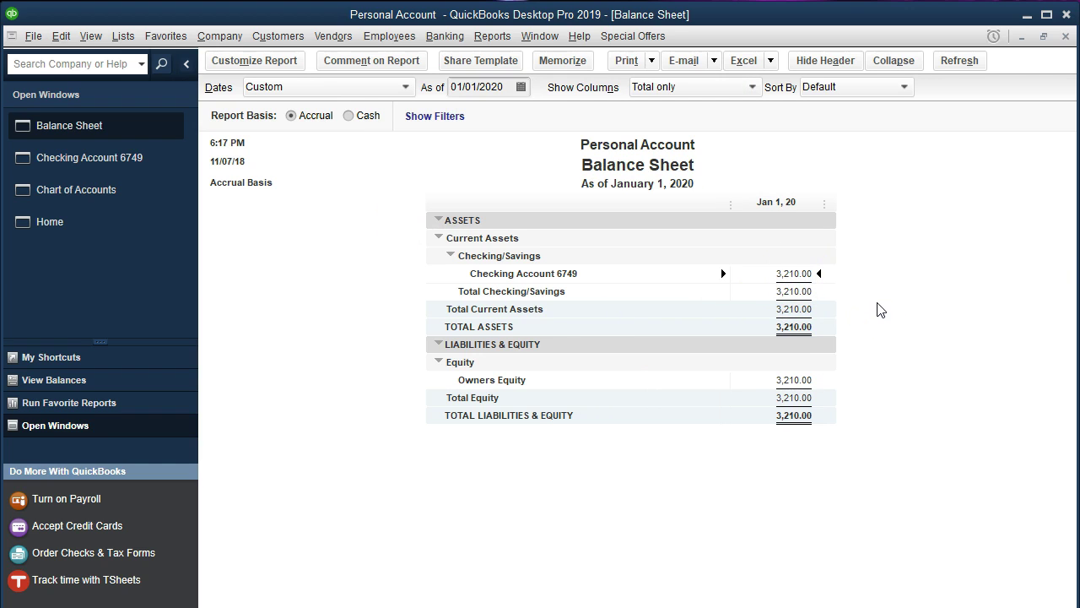
click(853, 369)
click(797, 381)
click(862, 396)
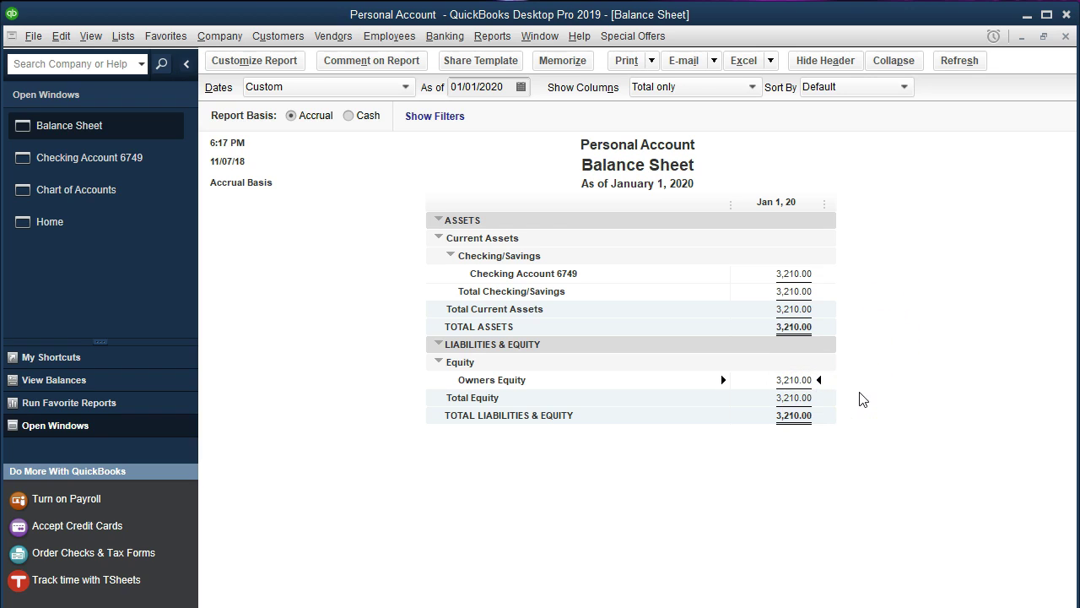